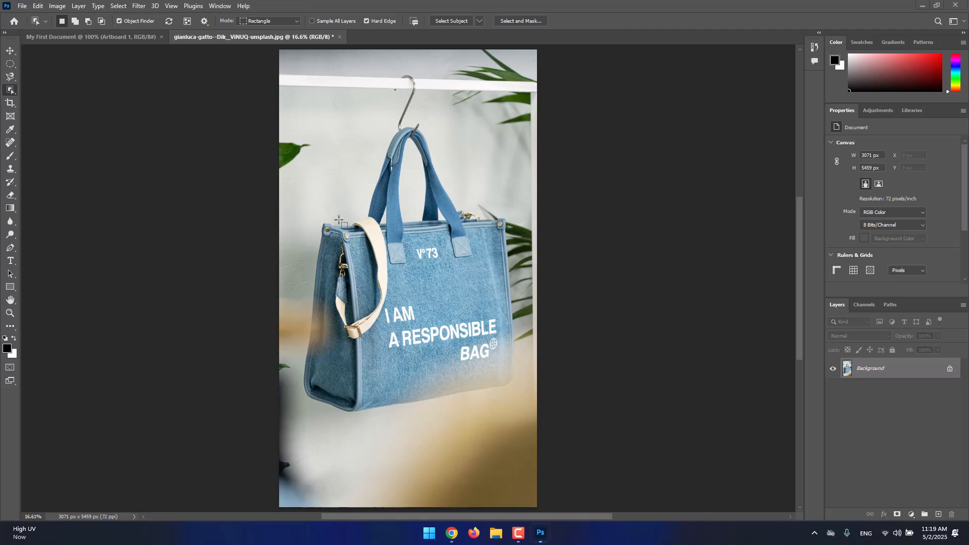
Step: Select the denim bag and its hanger with the Object Selection tool and move the cut-out slightly off its original place
left_click(361, 237)
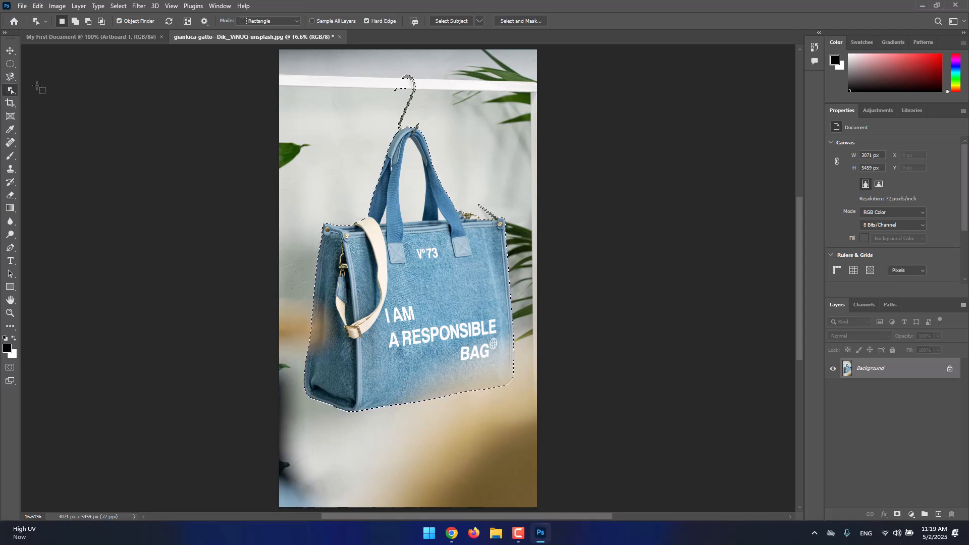
left_click(11, 51)
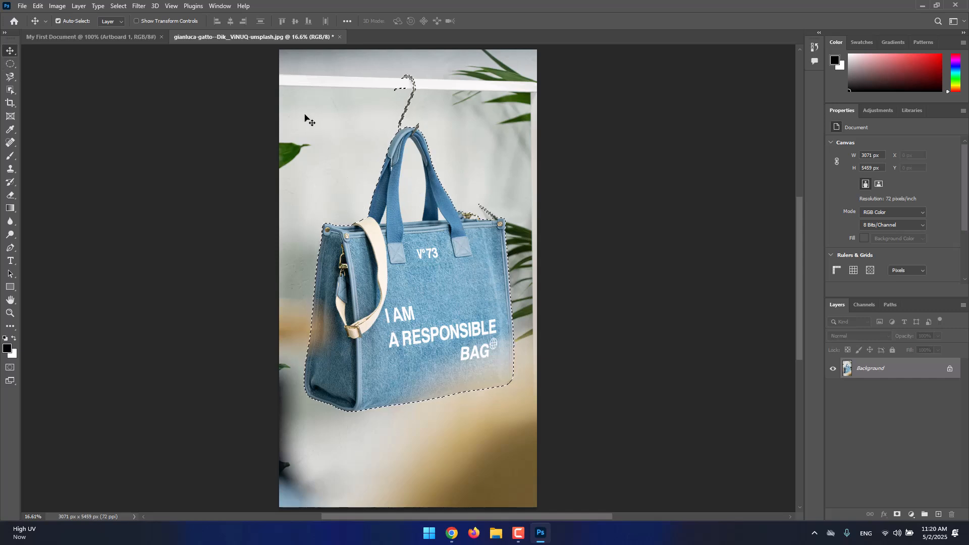
scroll(441, 195, "up", 1)
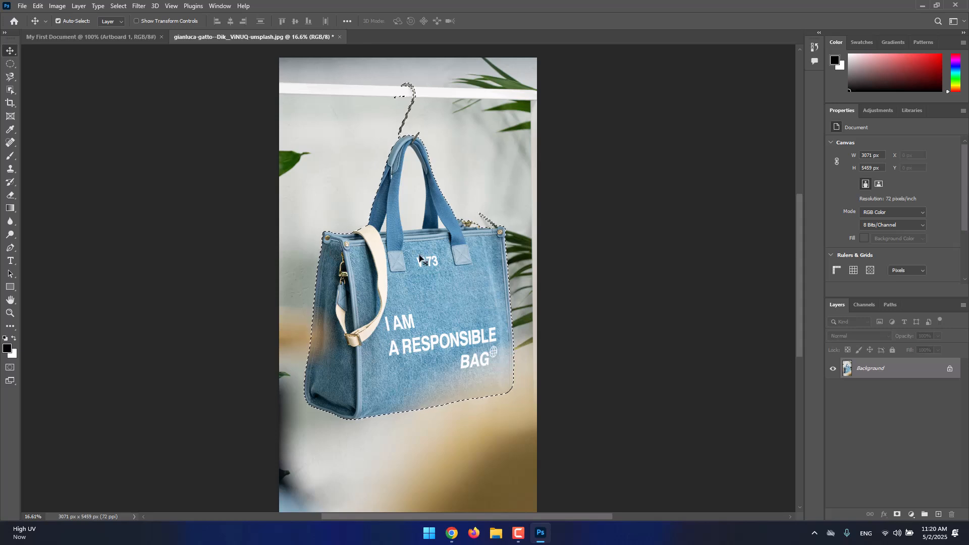
left_click_drag(420, 258, 387, 368)
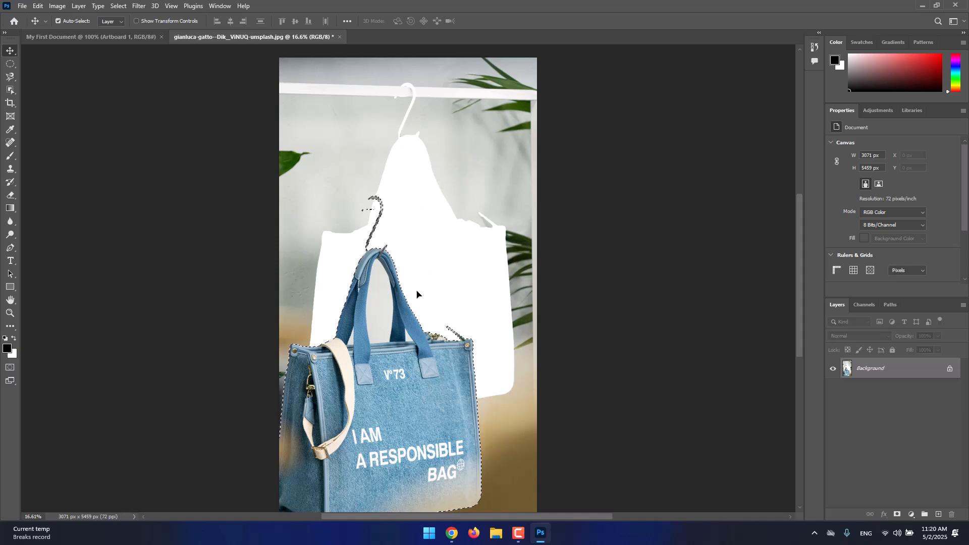
left_click_drag(417, 293, 406, 275)
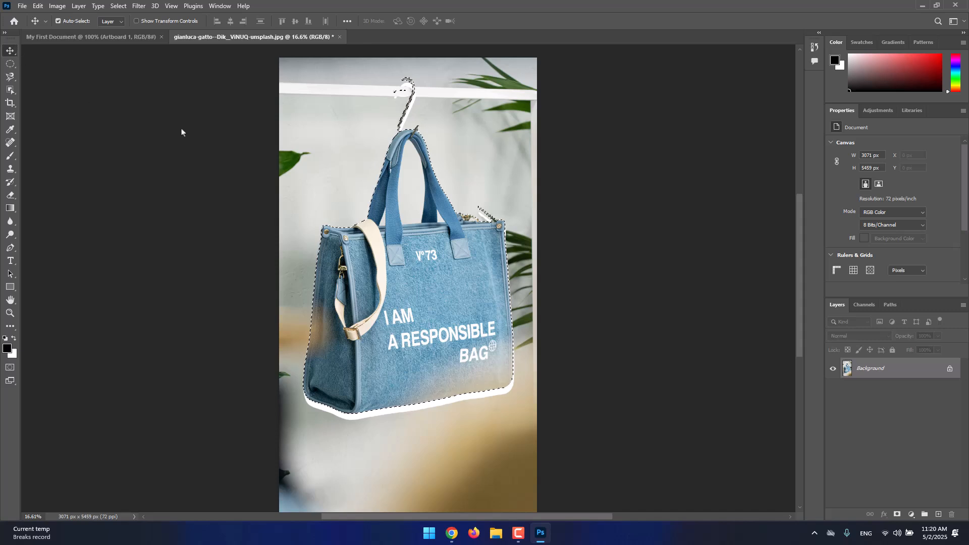
left_click_drag(443, 225, 427, 260)
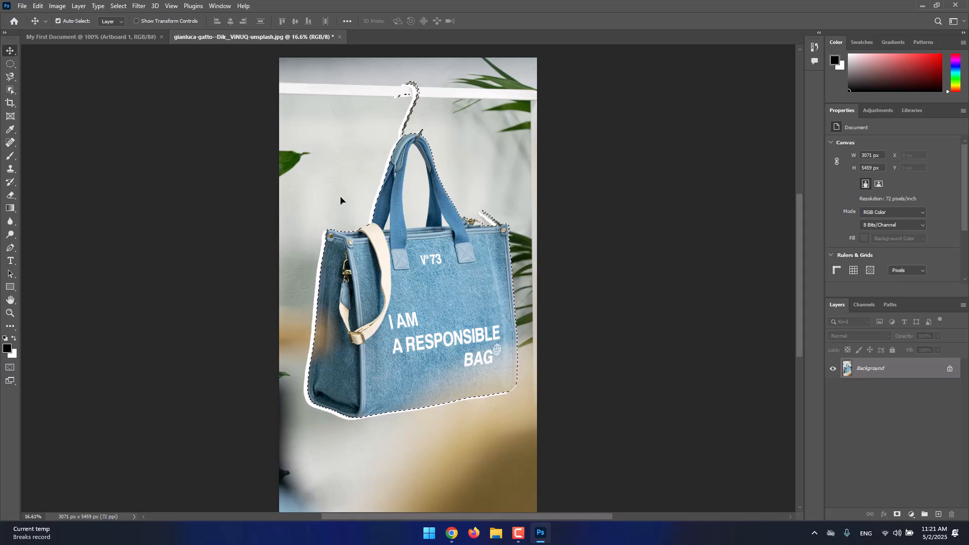
Step: Zoom in on the bag's handles to 100% with the Zoom tool, and zoom back out to 12.5%
left_click(10, 316)
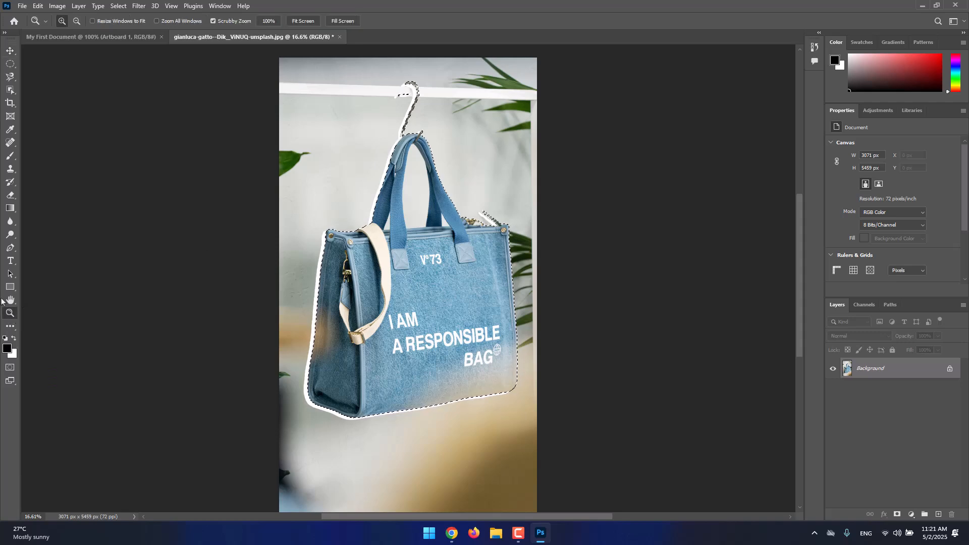
left_click_drag(373, 164, 624, 197)
left_click_drag(572, 183, 545, 158)
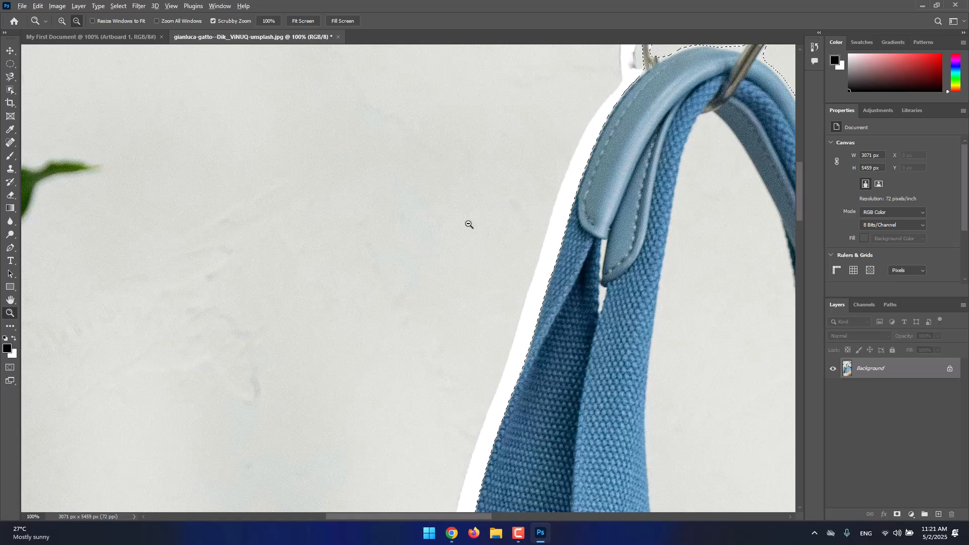
left_click(499, 198, "alt")
left_click_drag(499, 199, 640, 186)
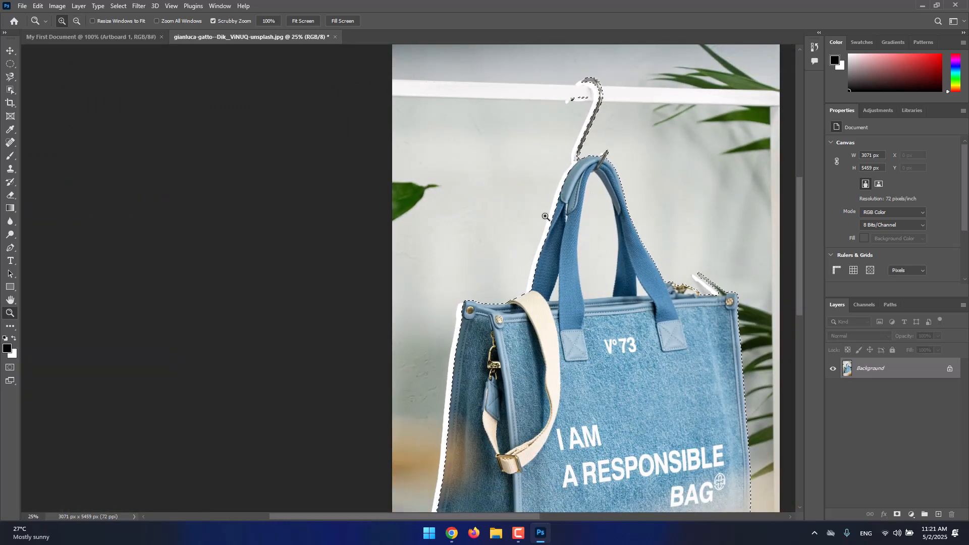
left_click(75, 21)
left_click(684, 208)
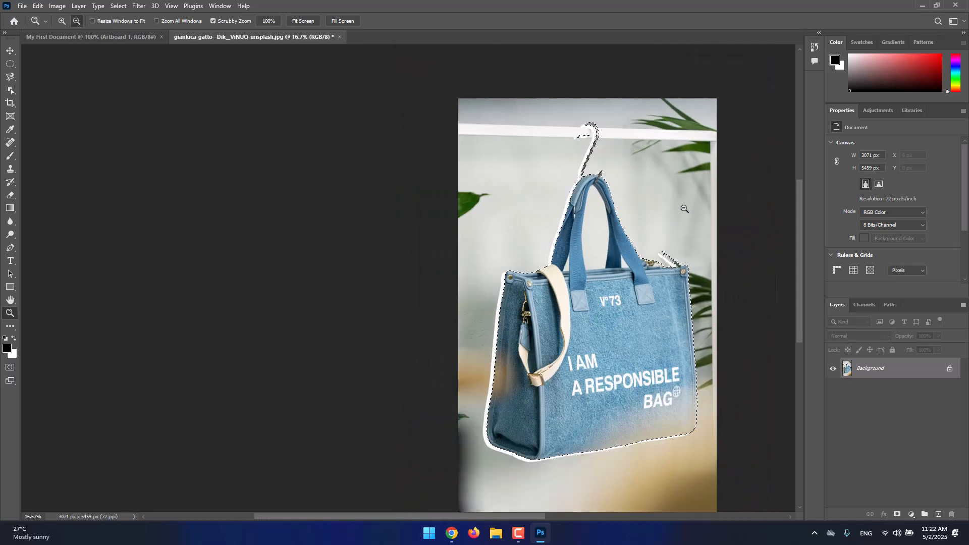
left_click(684, 209)
Step: Magnify the upper part of the bag's handles to 66.7% with the Zoom tool's zoom-in mode
left_click(62, 20)
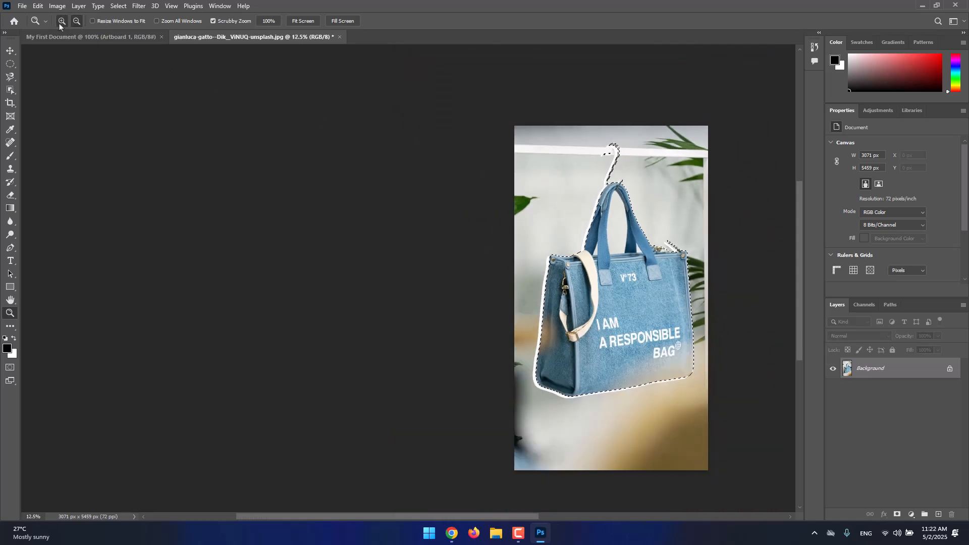
left_click(596, 165)
left_click(596, 165)
left_click(562, 173)
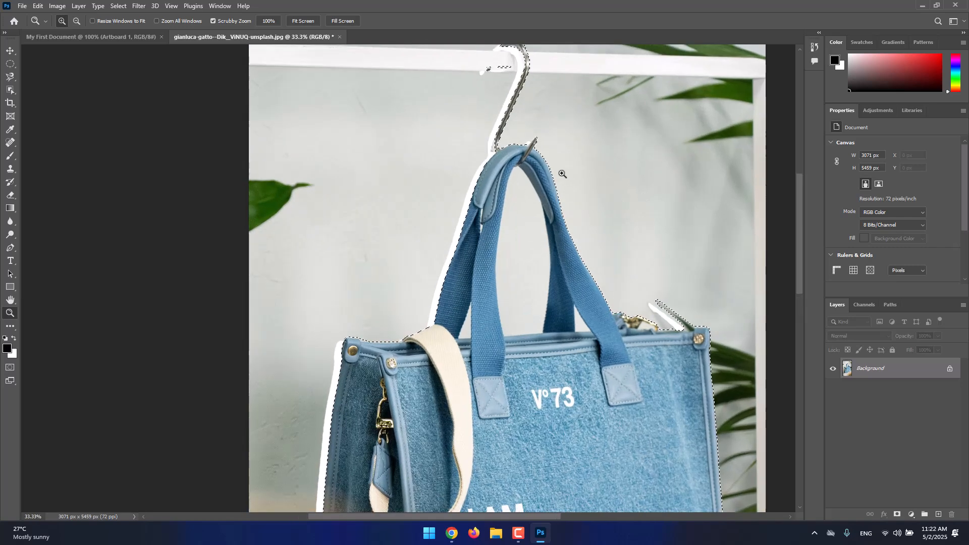
left_click(562, 174)
left_click(517, 155)
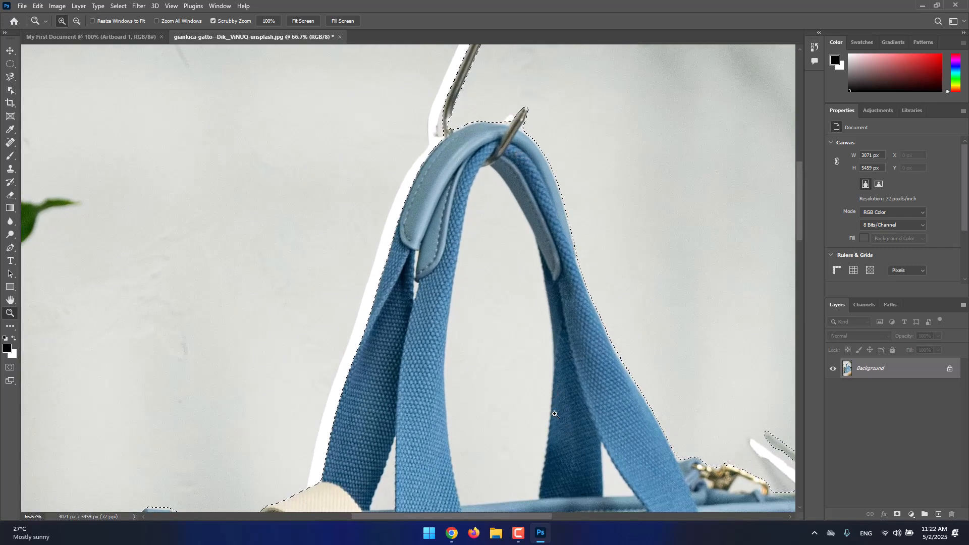
Step: Scroll the magnified photo down to the bag's lower corner and back up to the handles and hook
scroll(550, 413, "up", 1)
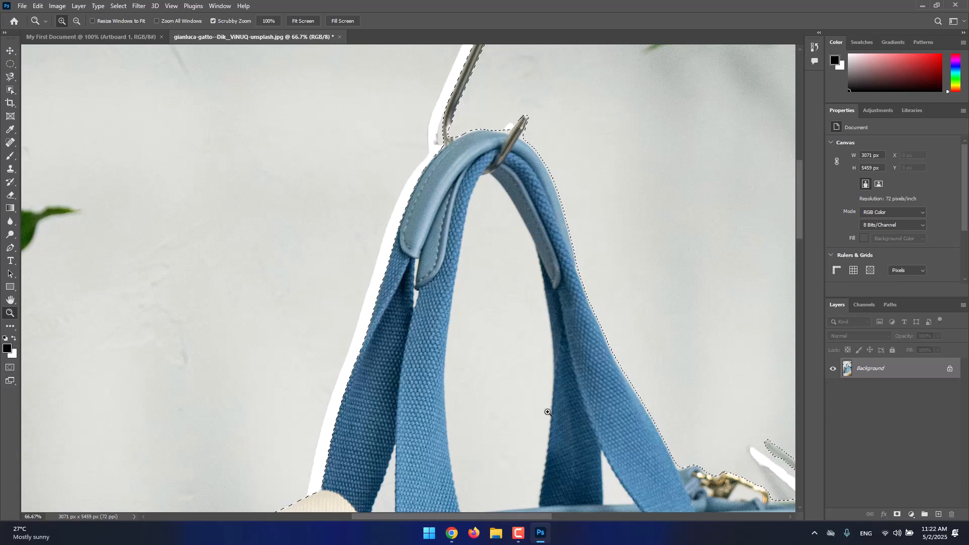
left_click_drag(524, 515, 552, 516)
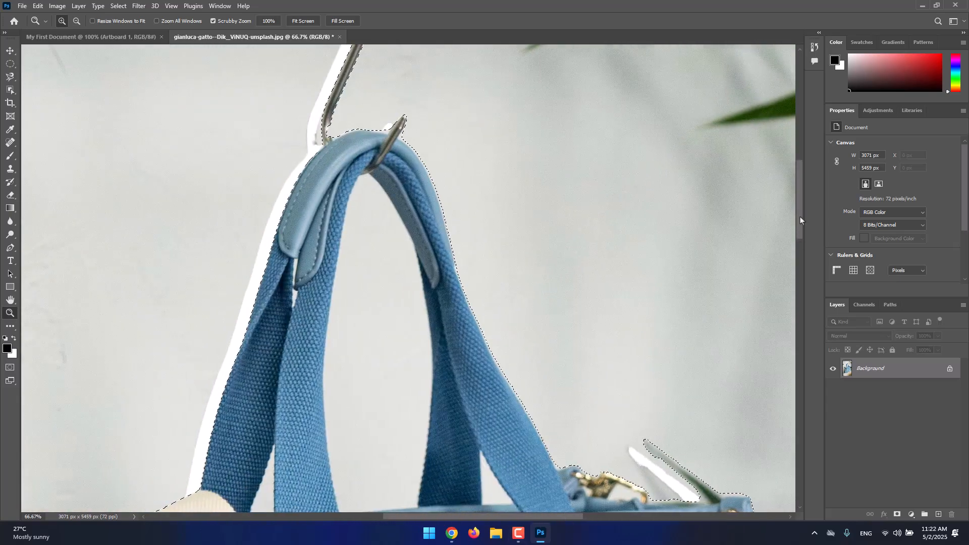
left_click_drag(800, 216, 801, 339)
left_click_drag(539, 516, 469, 517)
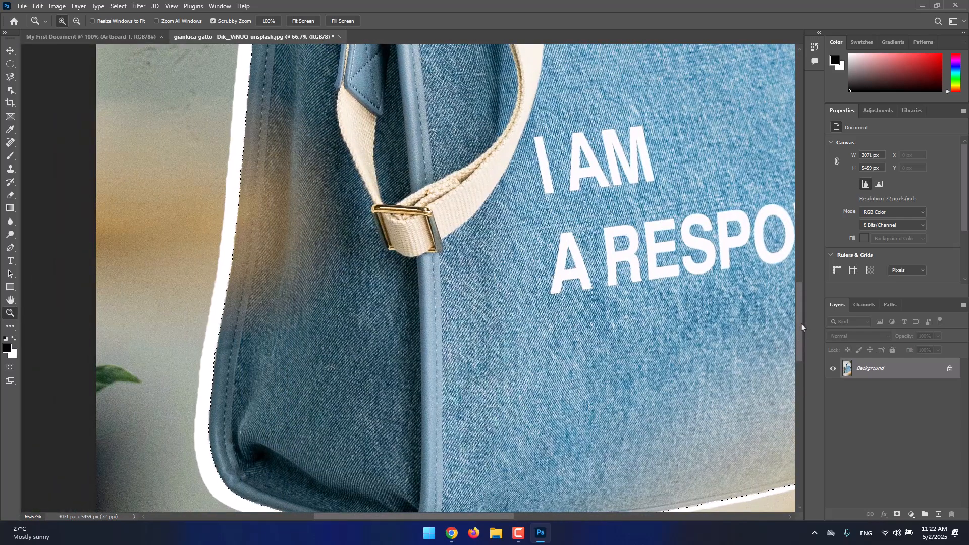
left_click_drag(801, 323, 804, 186)
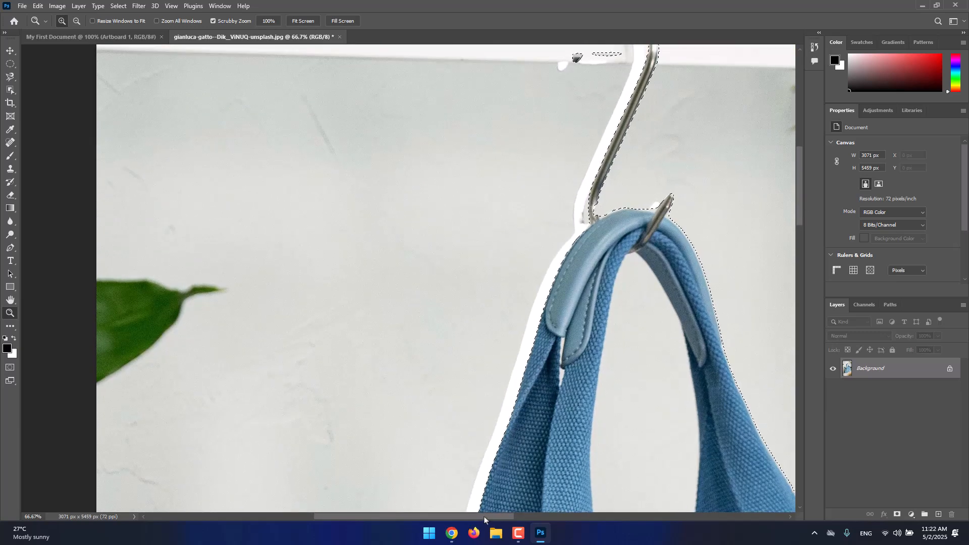
left_click_drag(485, 519, 534, 515)
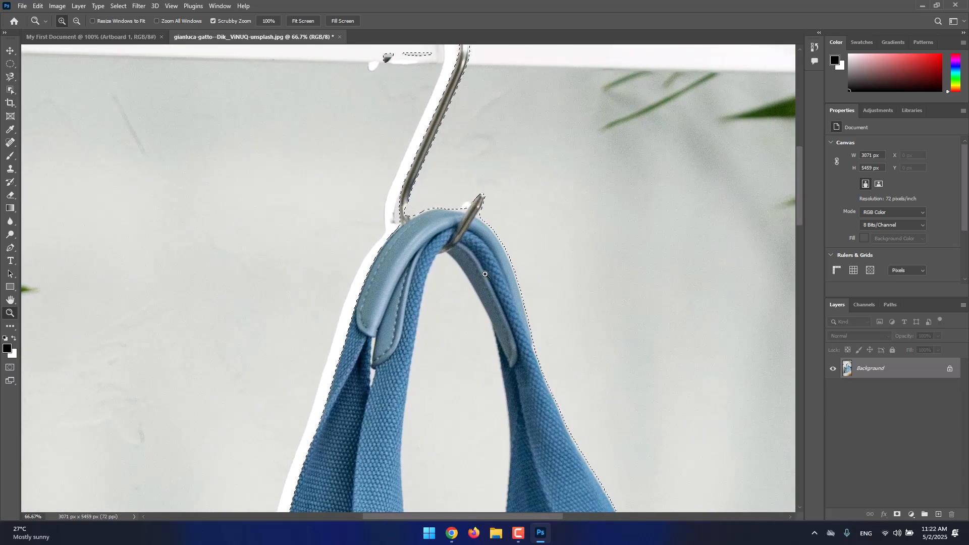
Step: Pan with the Hand tool from the handles down to the bag's lower edge and back up to the hook
left_click(9, 301)
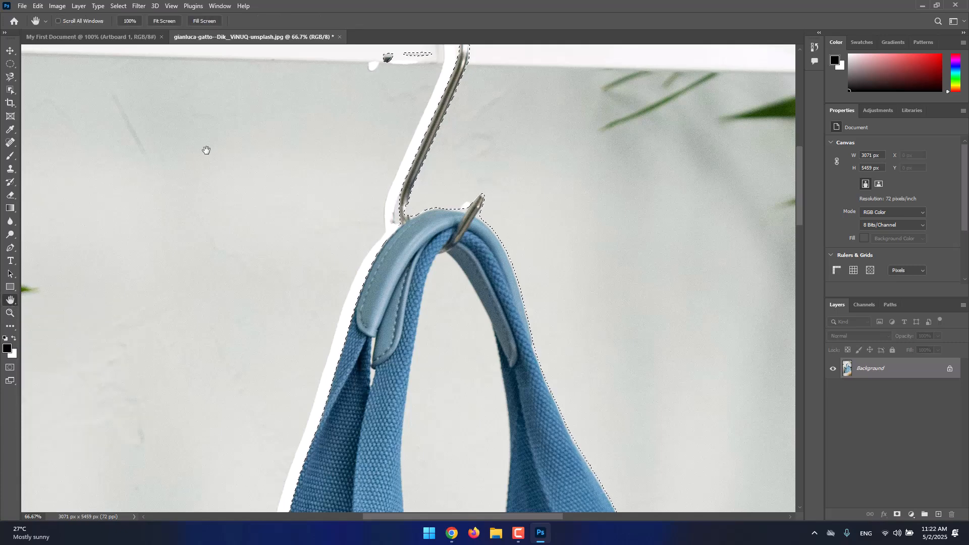
left_click_drag(223, 153, 316, 283)
left_click_drag(548, 157, 337, 266)
left_click_drag(320, 308, 380, 105)
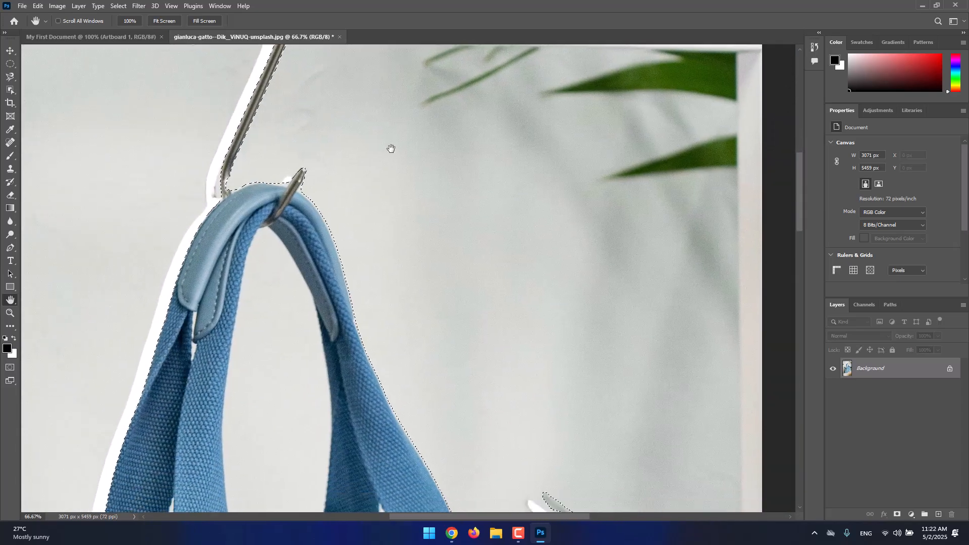
left_click_drag(389, 384, 391, 167)
left_click_drag(392, 278, 392, 40)
left_click_drag(263, 289, 313, 37)
left_click_drag(596, 396, 469, 250)
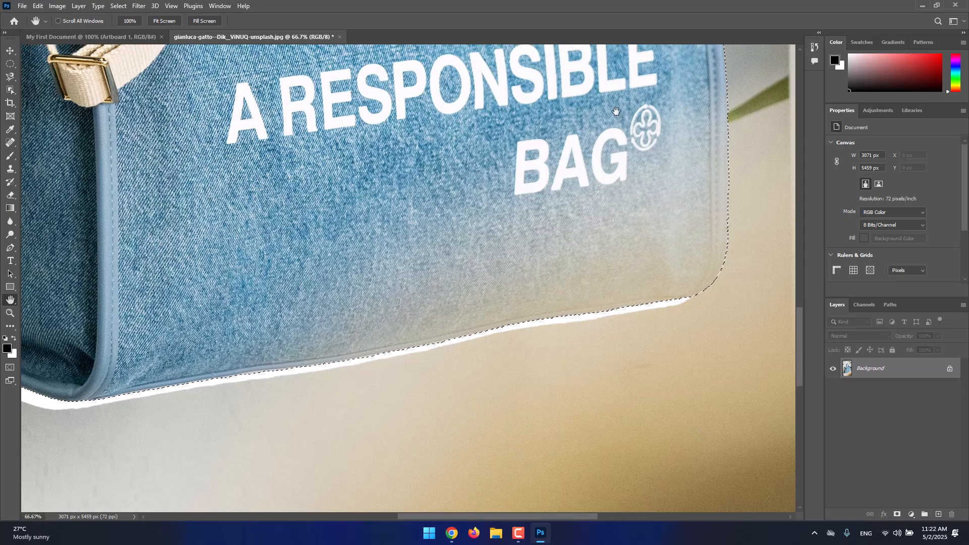
left_click_drag(616, 115, 612, 298)
left_click_drag(473, 184, 562, 374)
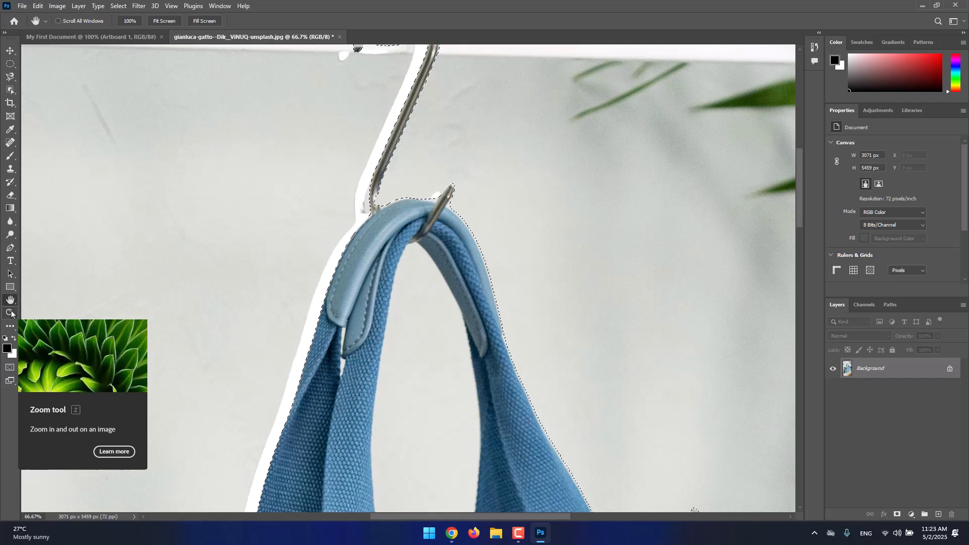
Step: Scrub the zoom out to about 41%, and magnify the handle's edge to 300% with the Move tool active
left_click(11, 314)
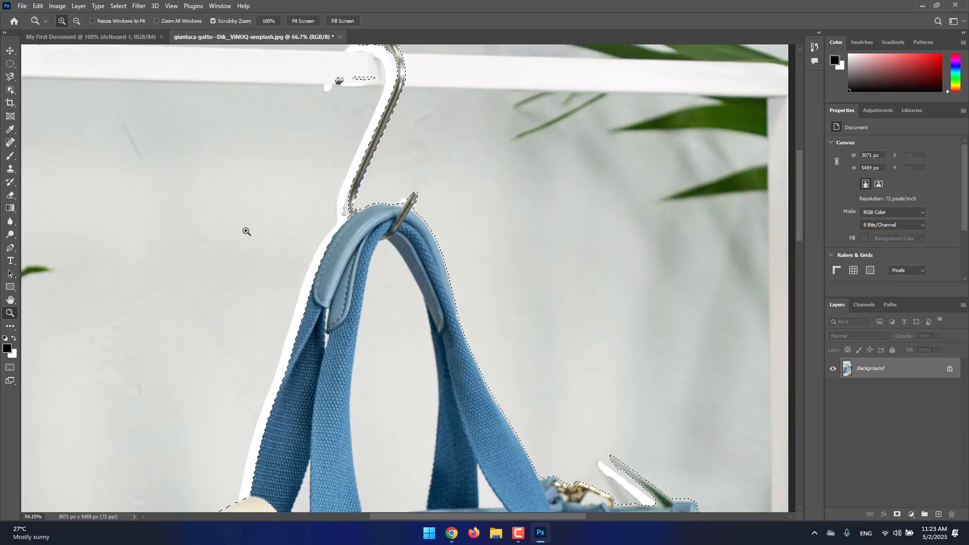
left_click_drag(261, 228, 234, 237)
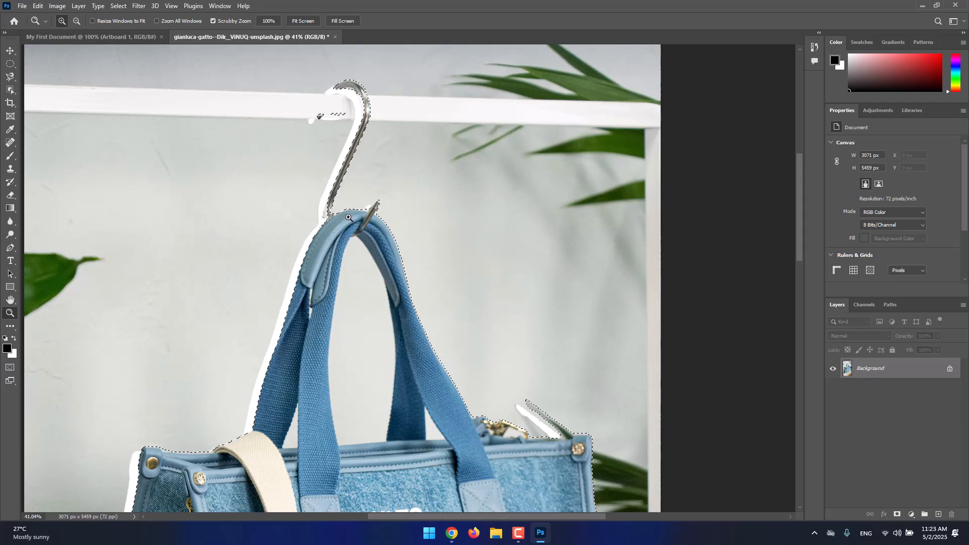
left_click(11, 52)
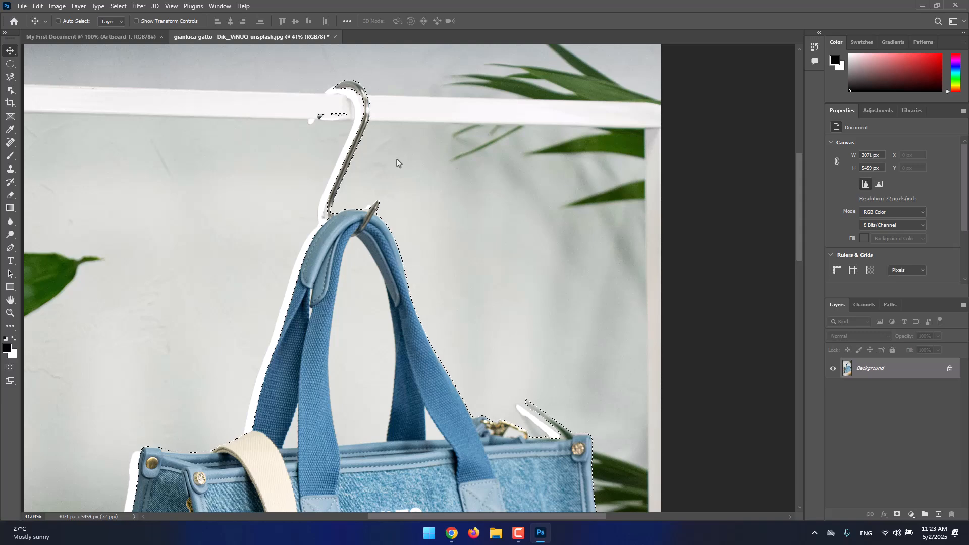
key("ctrl+plus")
key("ctrl+plus")
key("ctrl+plus")
key("ctrl+plus")
key("ctrl+plus")
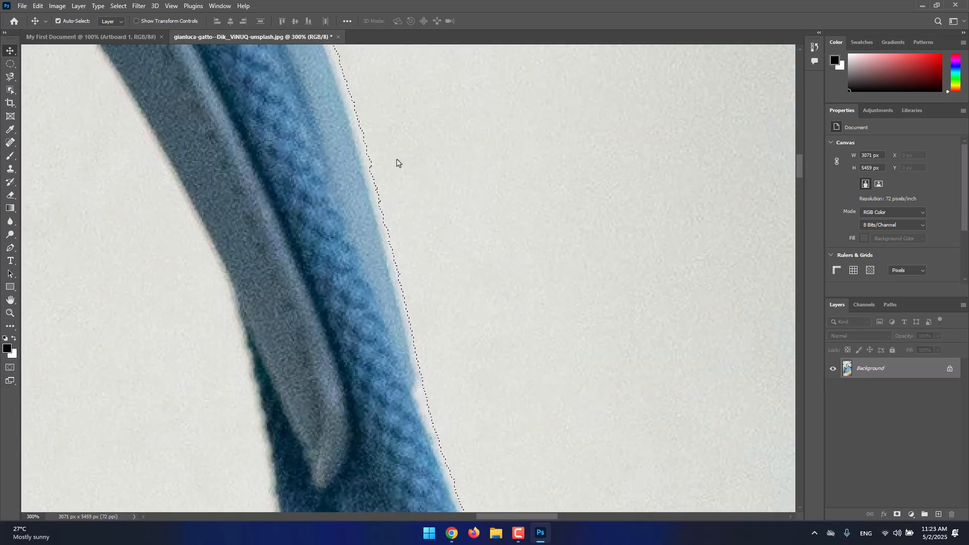
Step: Zoom out and in repeatedly around the handles, and fit the whole photo in the view
scroll(397, 163, "up", 2)
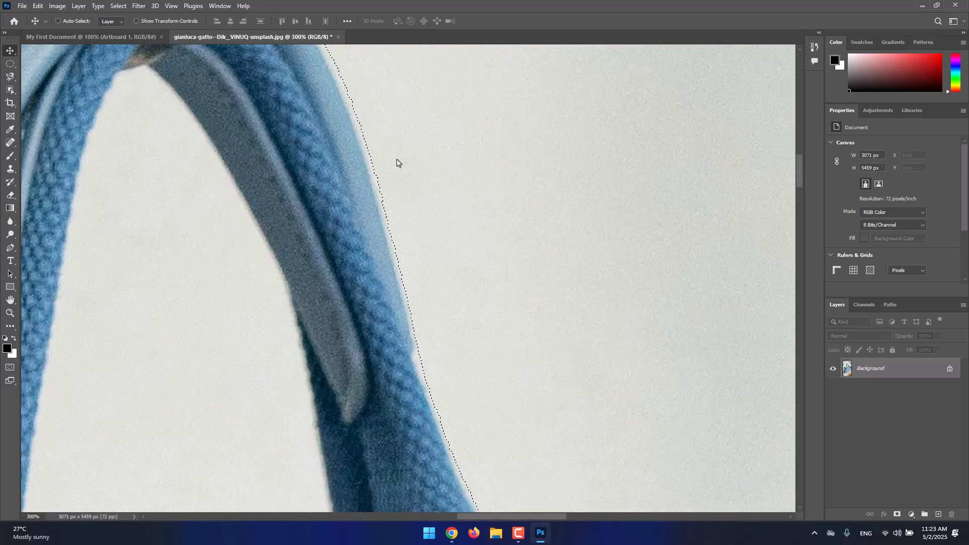
scroll(397, 162, "down", 8)
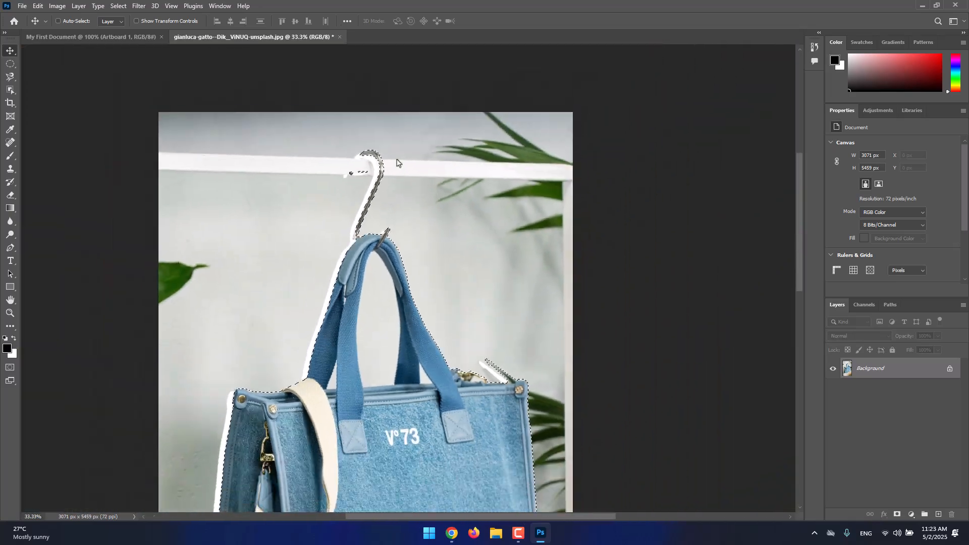
scroll(396, 162, "down", 2)
scroll(397, 163, "up", 5)
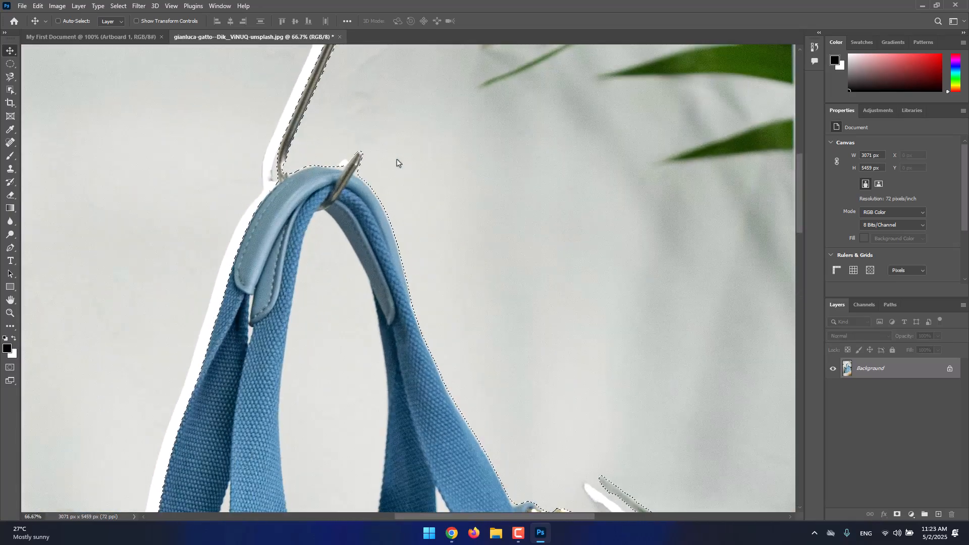
scroll(396, 163, "down", 4)
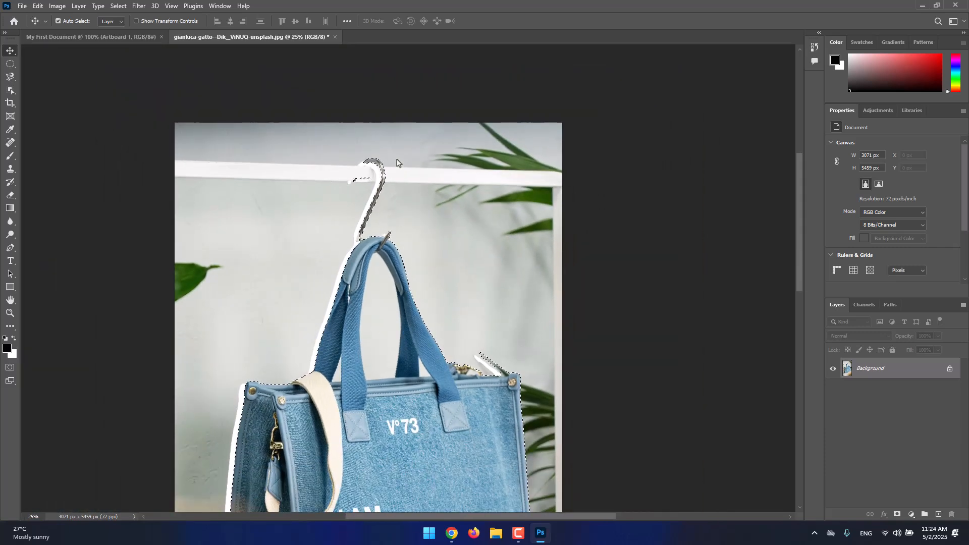
key("ctrl")
scroll(396, 162, "down", 1)
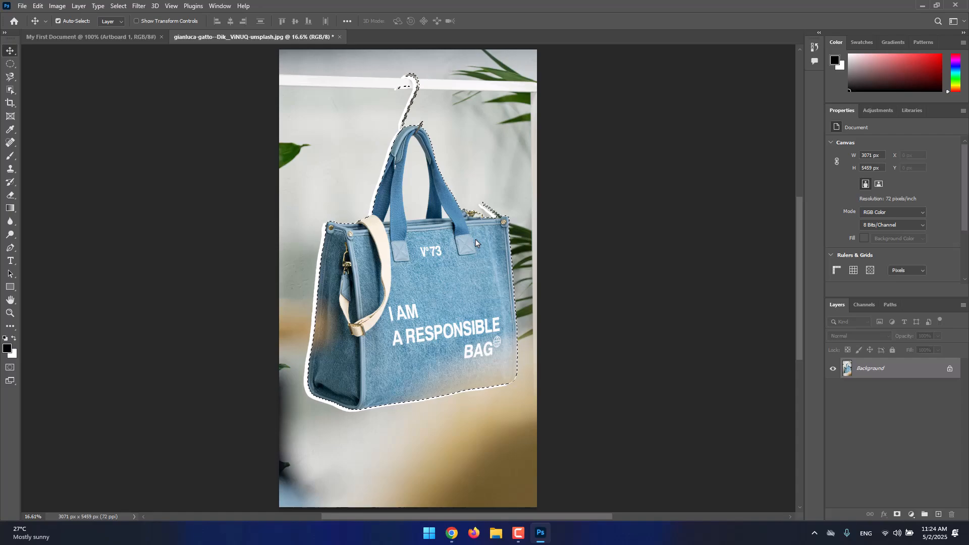
Step: Zoom in on the photo by several preset levels and return to the whole-image view
key("ctrl+plus")
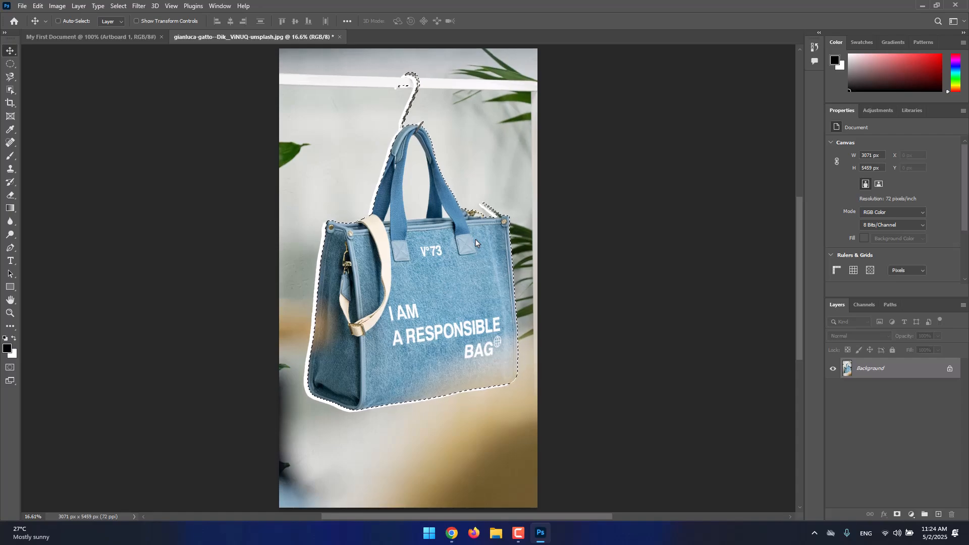
key("ctrl+plus")
key("ctrl+plus")
key("ctrl+plus")
key("ctrl+minus")
key("ctrl+minus")
key("ctrl+minus")
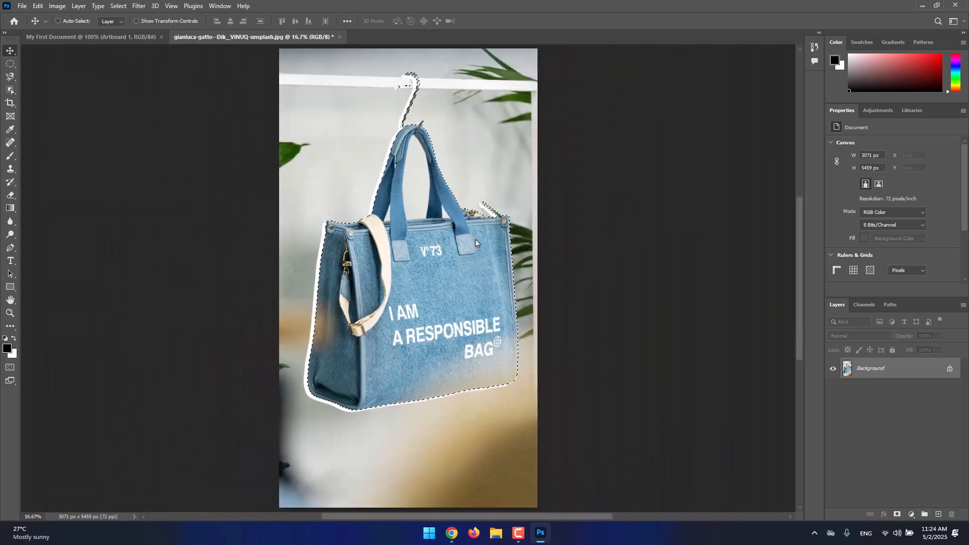
key("ctrl+minus")
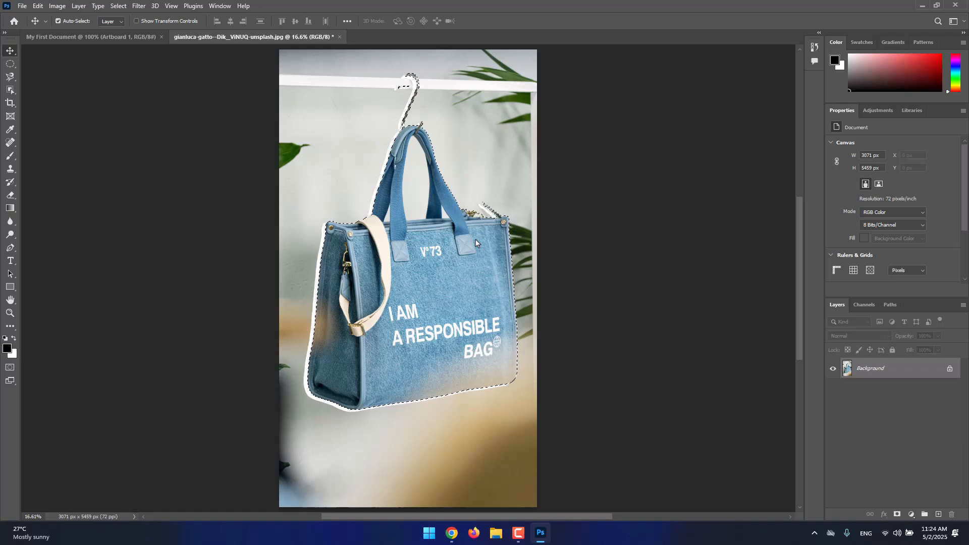
Step: Zoom in on the front of the bag and its shoulder strap to 66.67%
key("ctrl")
key("ctrl+plus")
key("ctrl+plus")
key("ctrl+plus")
key("ctrl+plus")
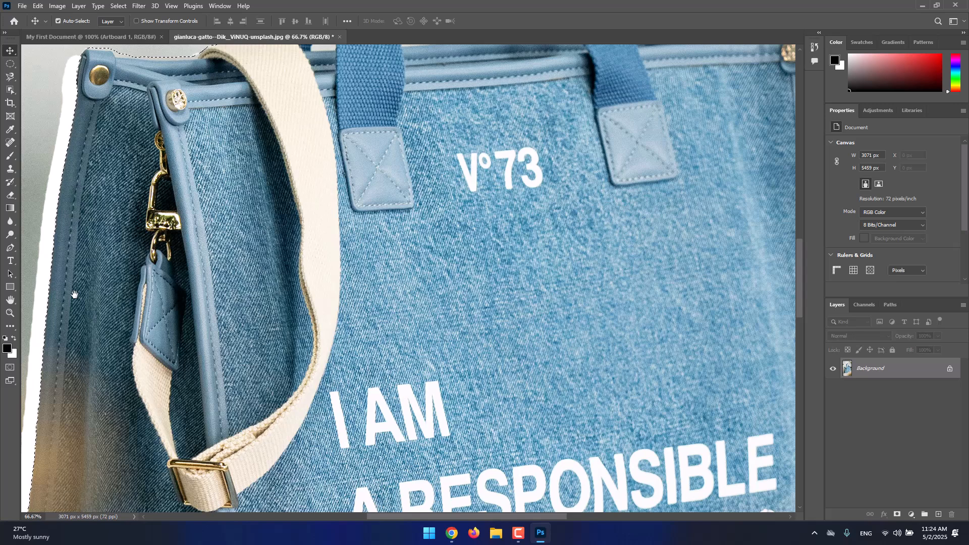
Step: Pan up the photo from the front of the bag along its handles to the hanger hook and handle loop
scroll(167, 254, "up", 2)
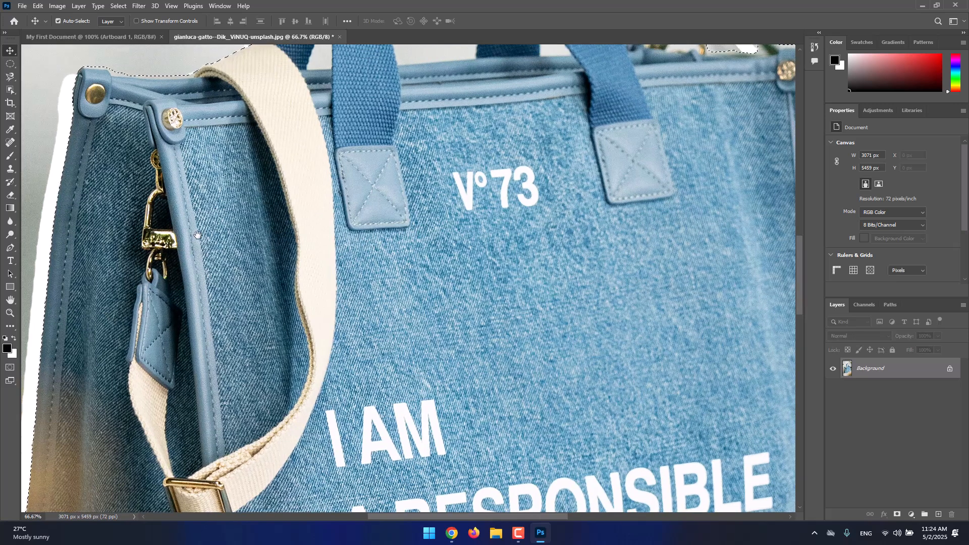
scroll(197, 235, "up", 3)
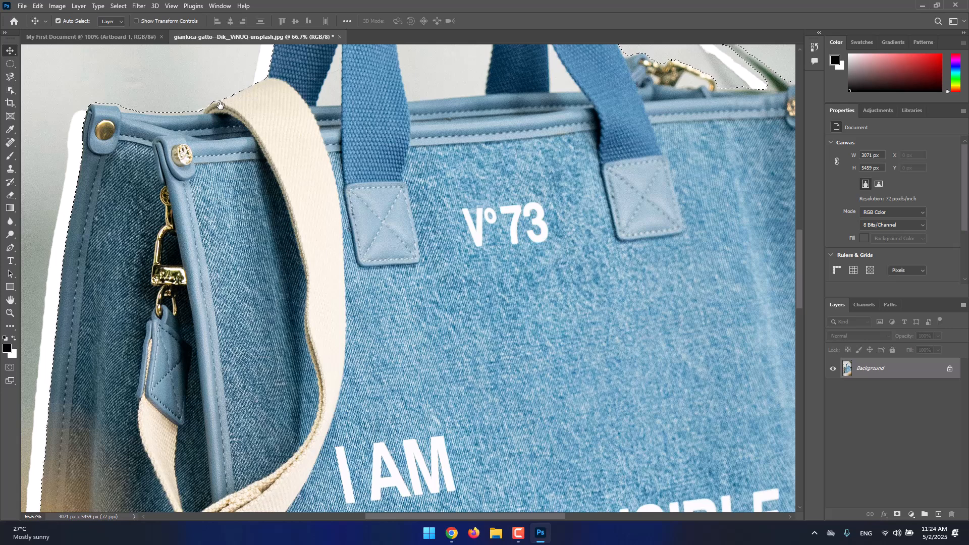
left_click_drag(339, 171, 330, 186)
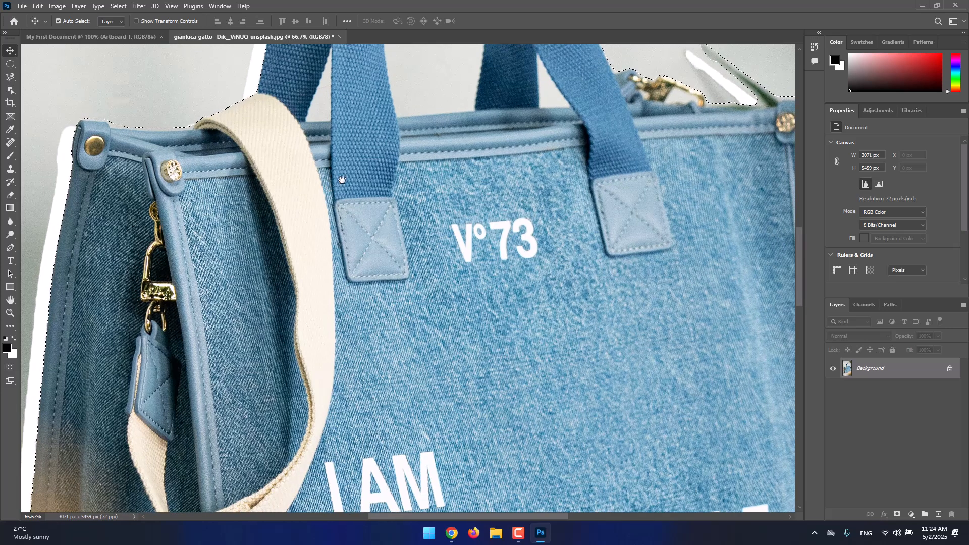
left_click_drag(348, 174, 343, 193)
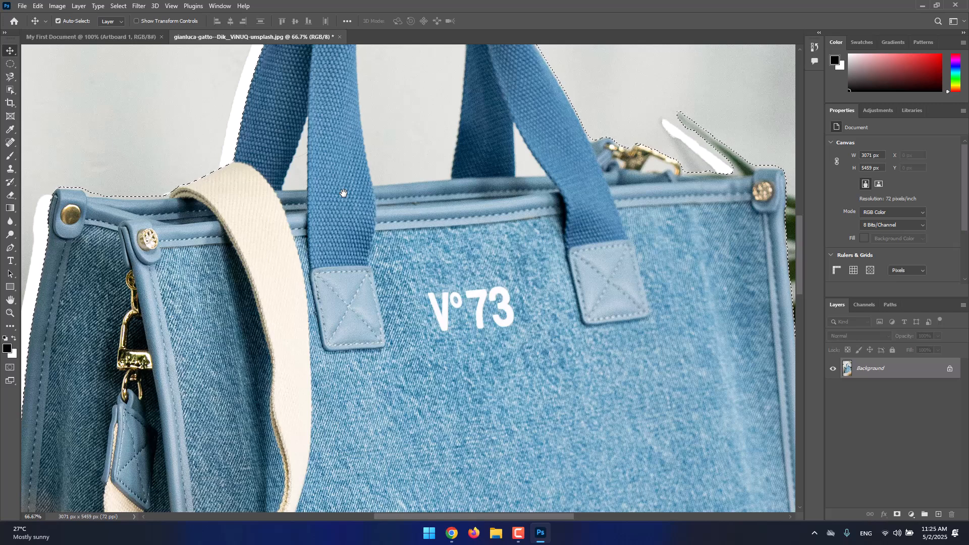
left_click_drag(425, 117, 419, 274)
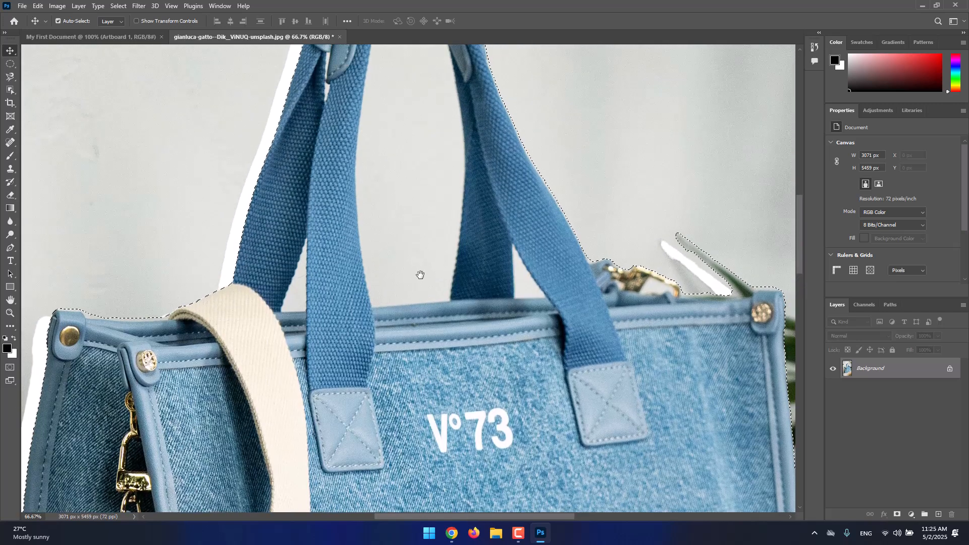
left_click_drag(418, 171, 414, 386)
left_click_drag(417, 256, 392, 352)
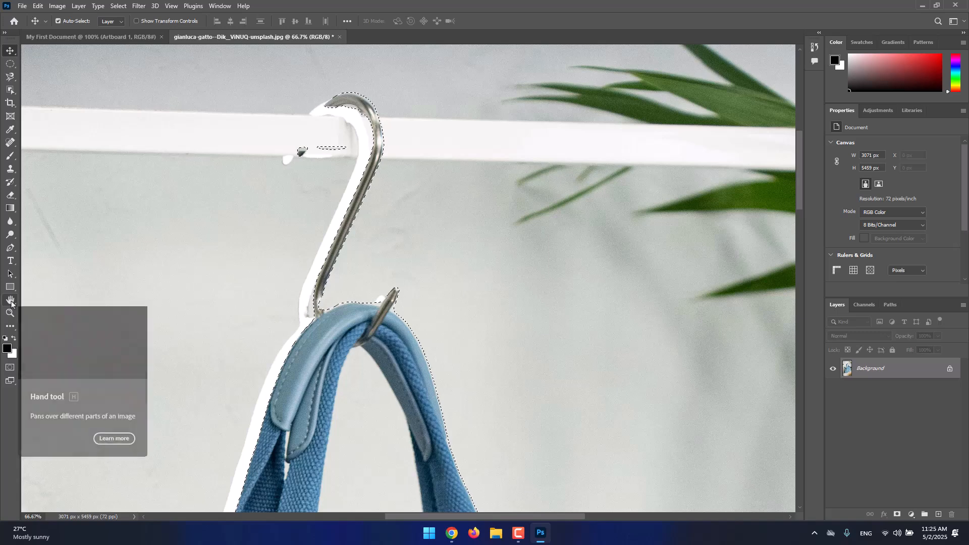
left_click_drag(314, 325, 385, 292)
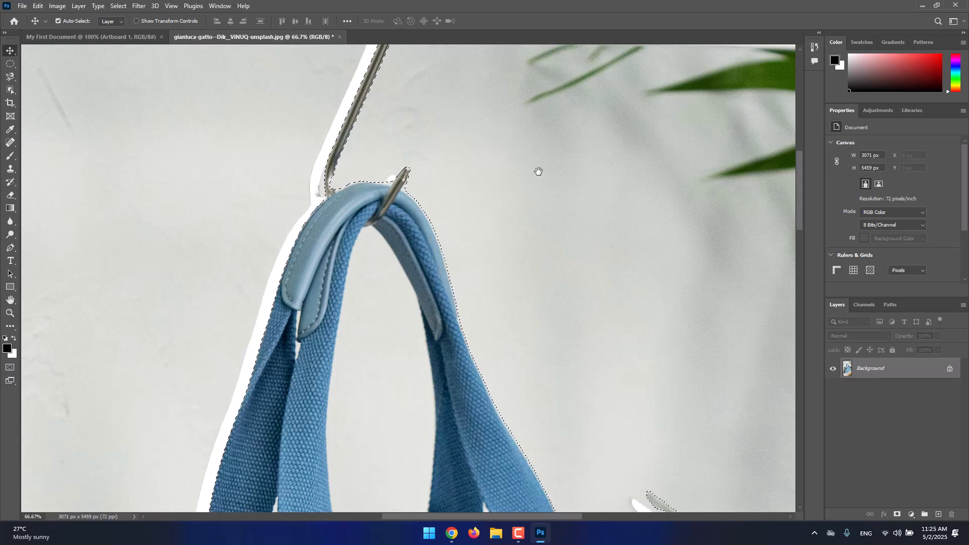
Step: Zoom the photo out to 12.5% and back in to 200% on the top of the handles
key("ctrl+minus")
key("ctrl+minus")
key("ctrl+minus")
key("ctrl+minus")
key("ctrl+minus")
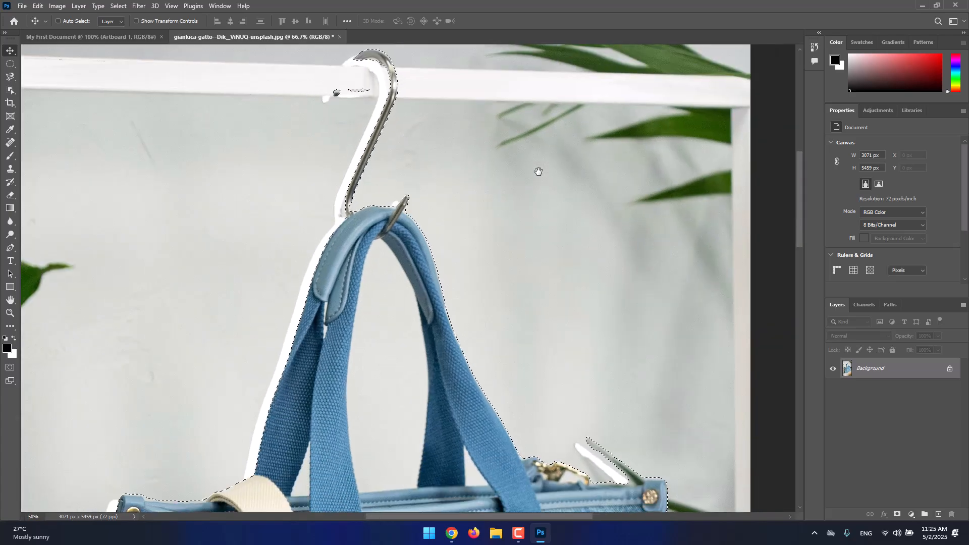
key("ctrl+plus")
key("ctrl+plus")
key("ctrl+plus")
key("ctrl+plus")
key("ctrl+plus")
key("ctrl+plus")
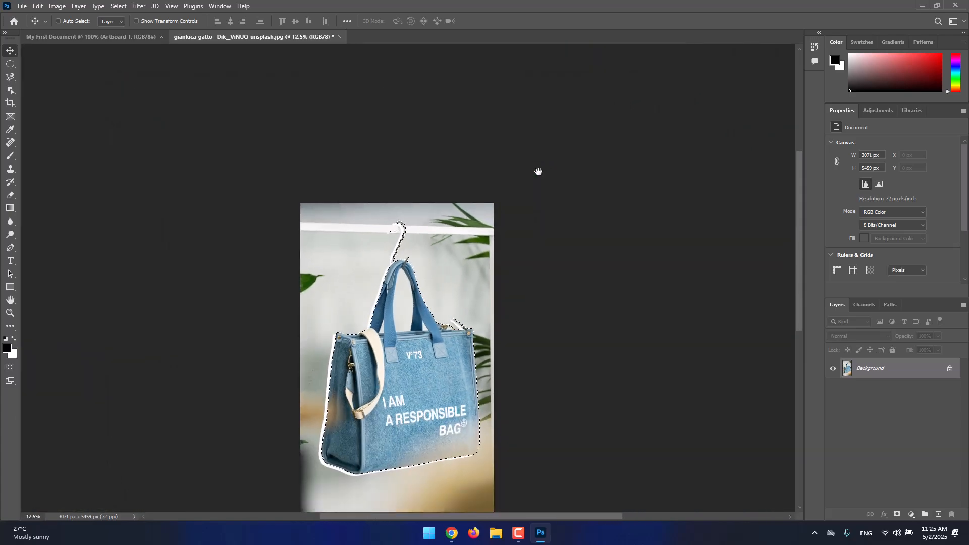
key("ctrl+plus")
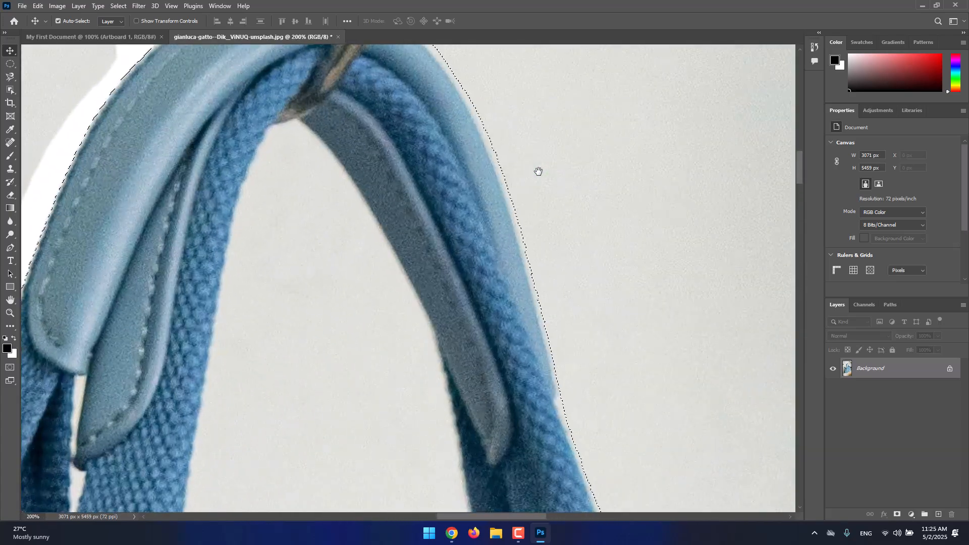
Step: Pan the magnified photo from the handles up to the metal hook and rail, and fit the whole image in the view
left_click_drag(566, 125, 388, 362)
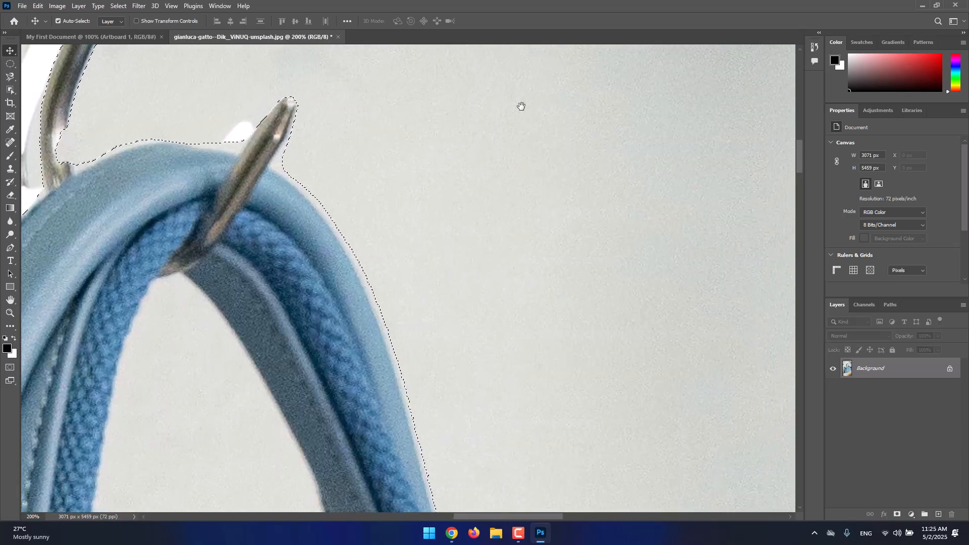
left_click_drag(521, 106, 485, 354)
left_click_drag(456, 106, 439, 353)
left_click_drag(467, 193, 466, 372)
left_click_drag(457, 121, 456, 361)
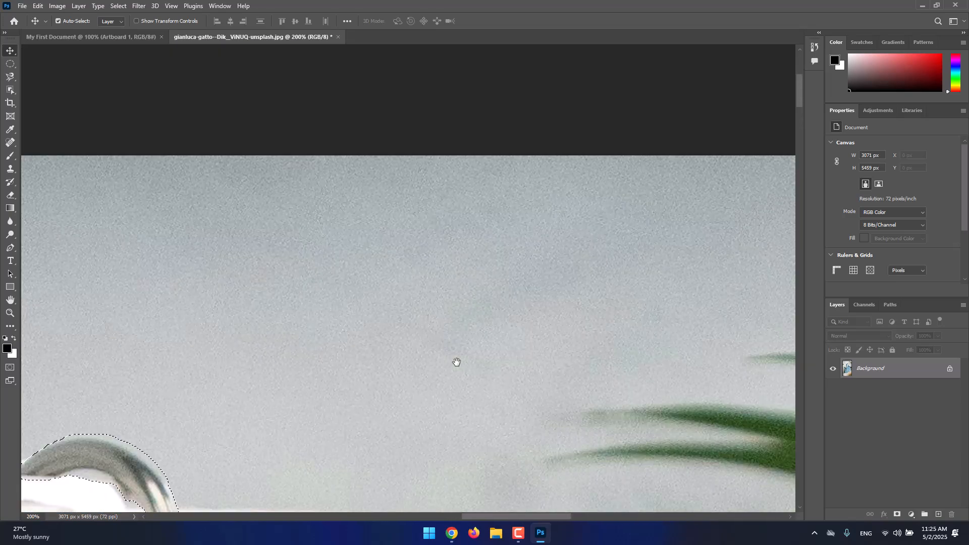
left_click_drag(409, 328, 463, 271)
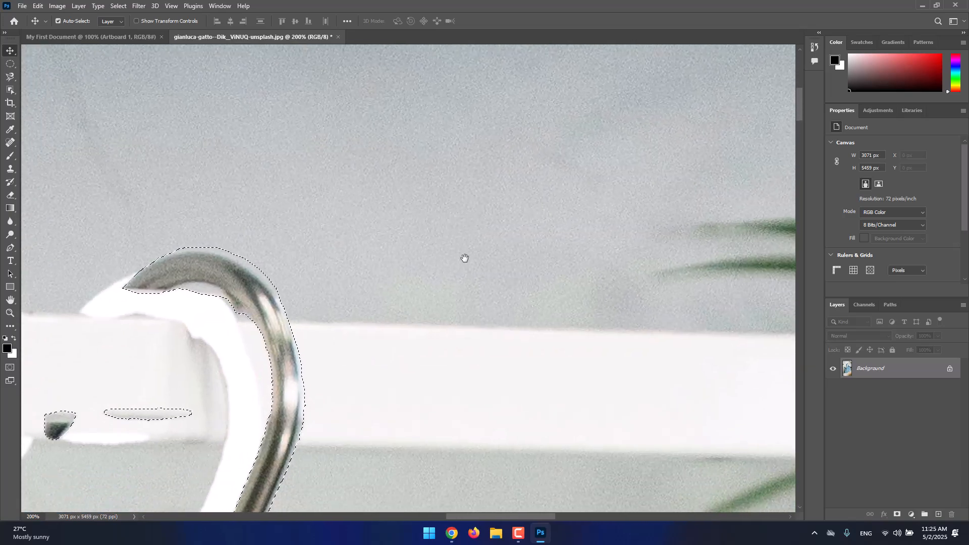
key("ctrl+0")
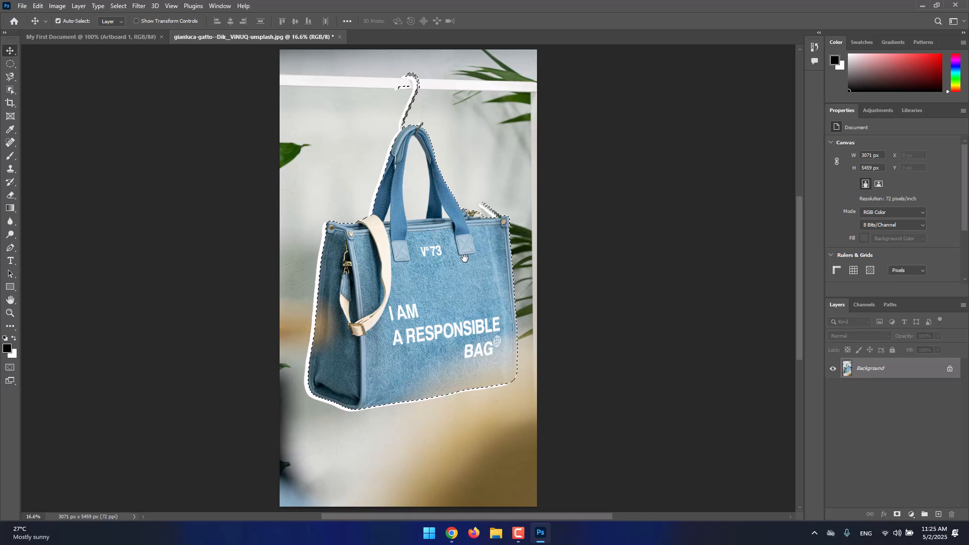